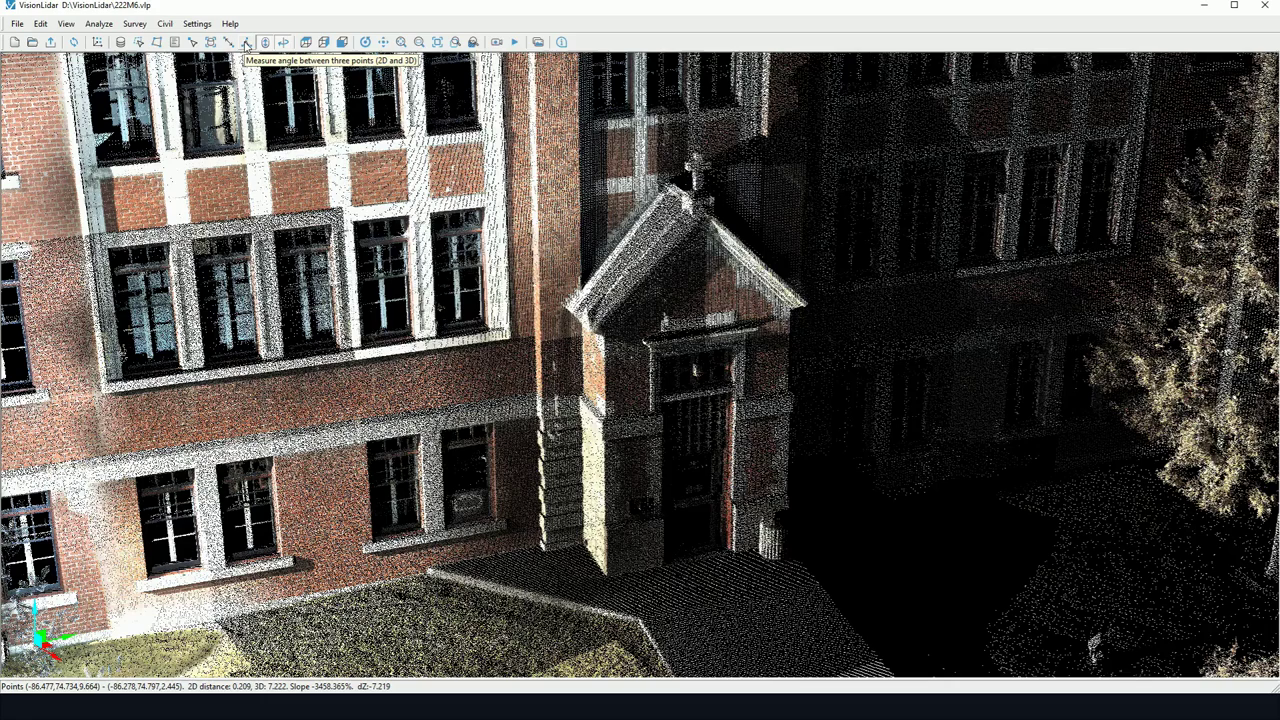
# - Measure the distance from the peak of the entrance porch's gable down to the ground in front of the door
pyautogui.click(132, 24)
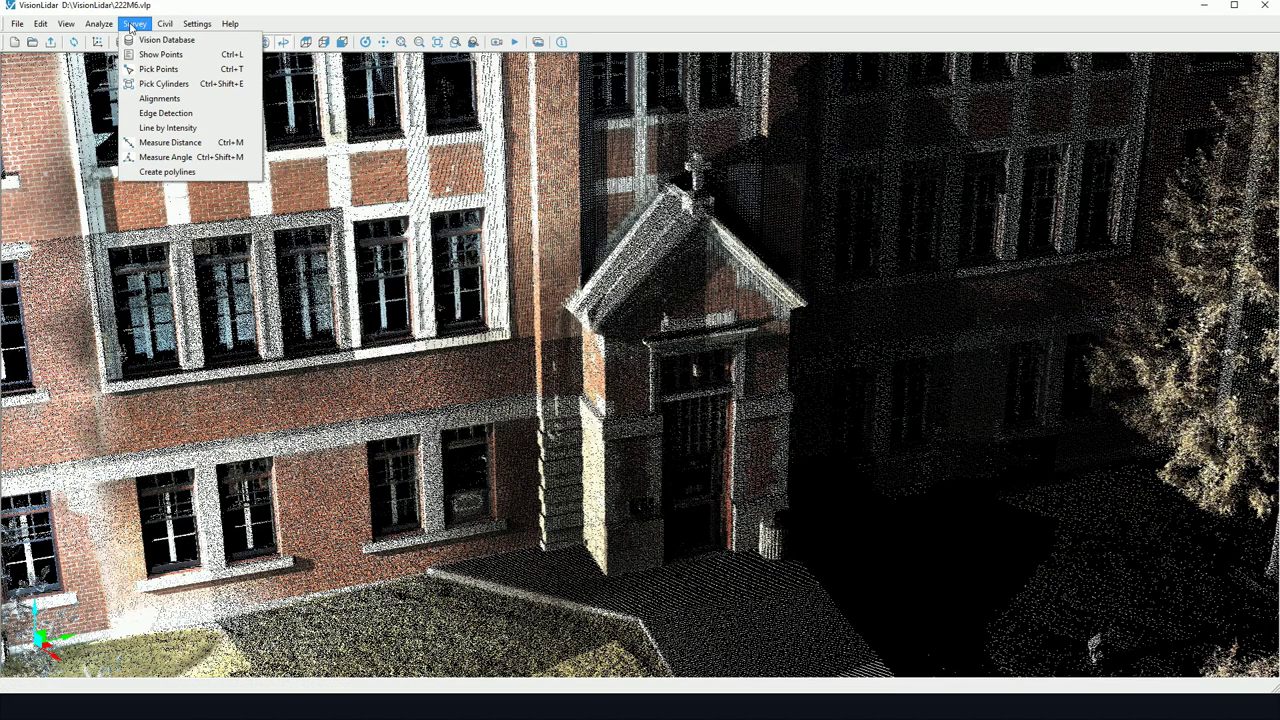
pyautogui.click(172, 143)
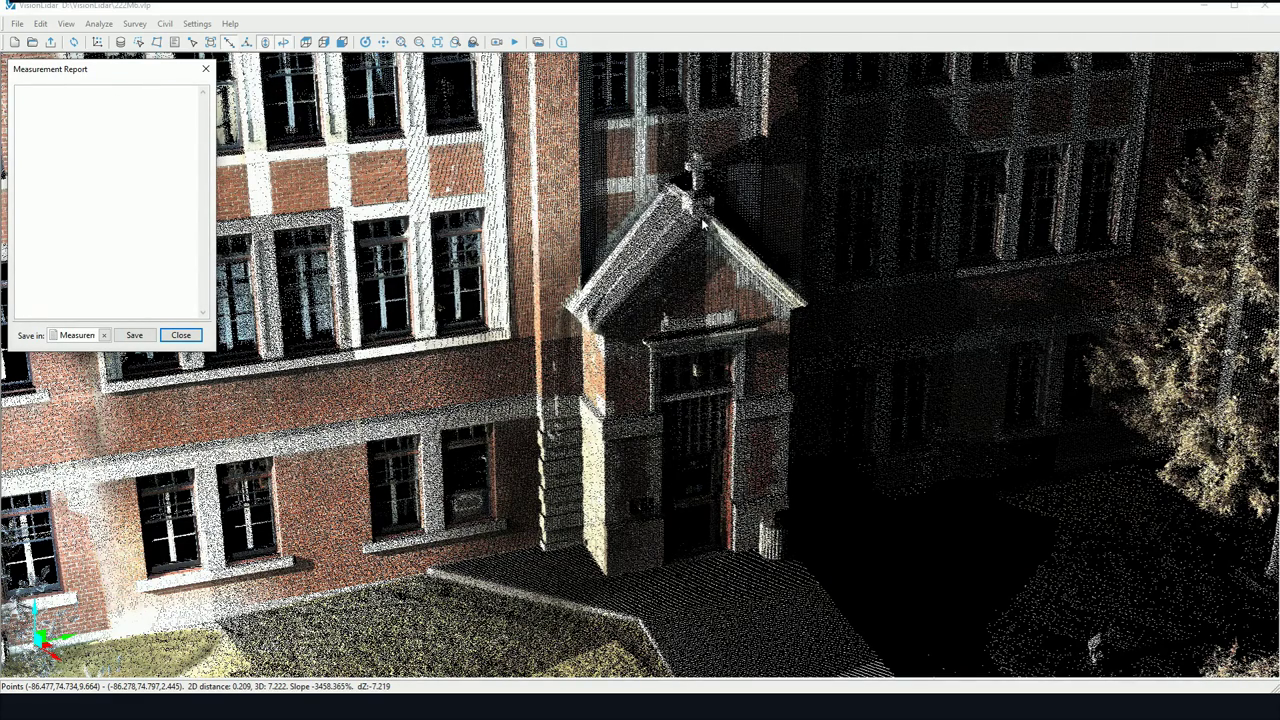
pyautogui.click(697, 166)
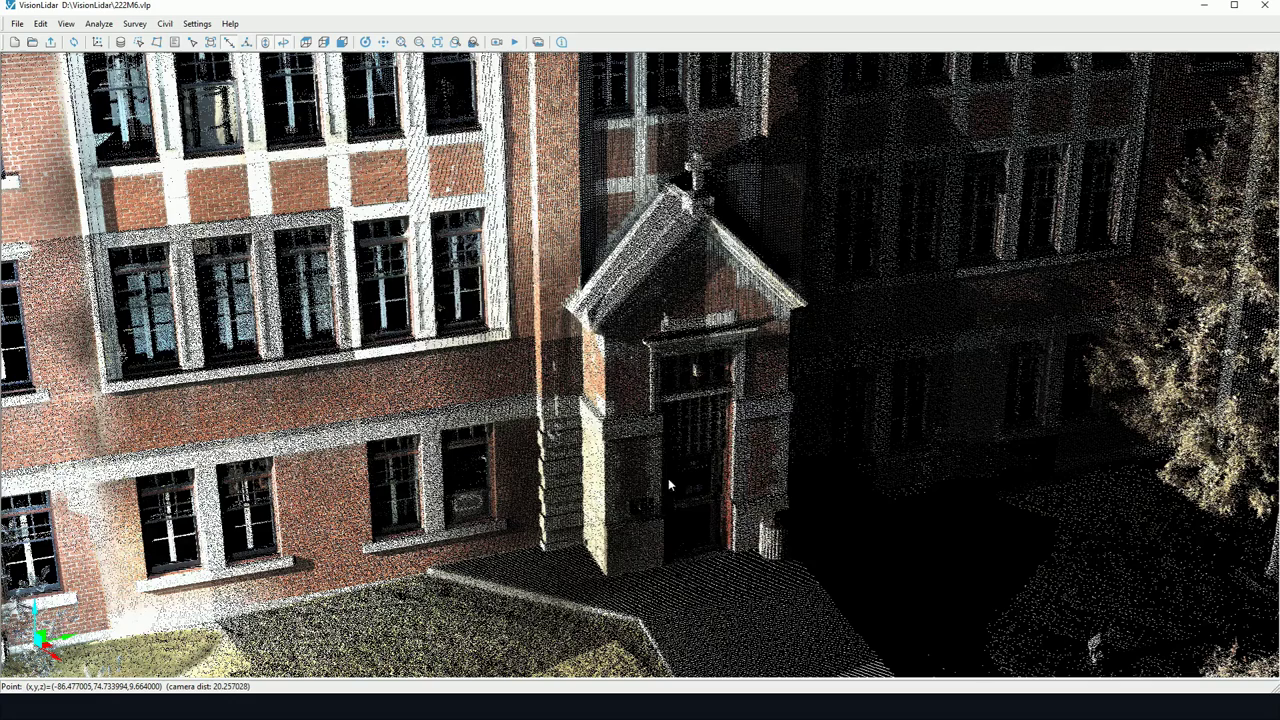
pyautogui.click(695, 567)
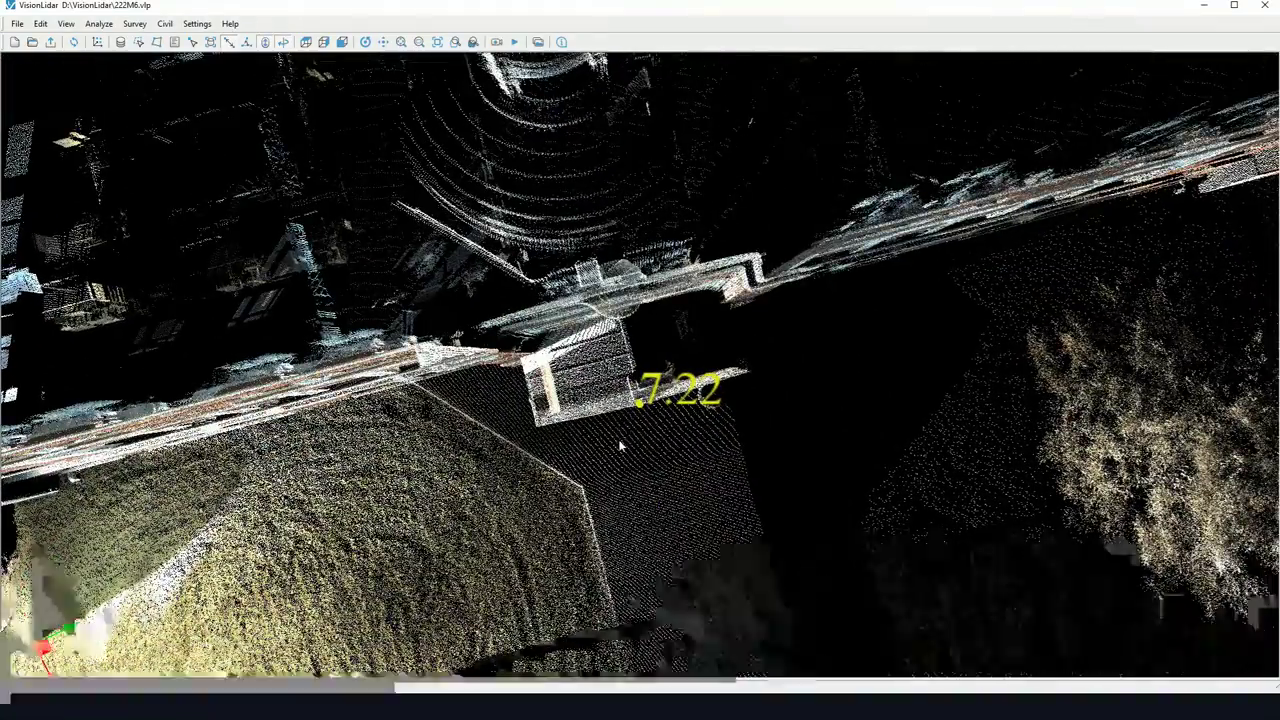
pyautogui.moveTo(600, 517); pyautogui.dragTo(680, 135)
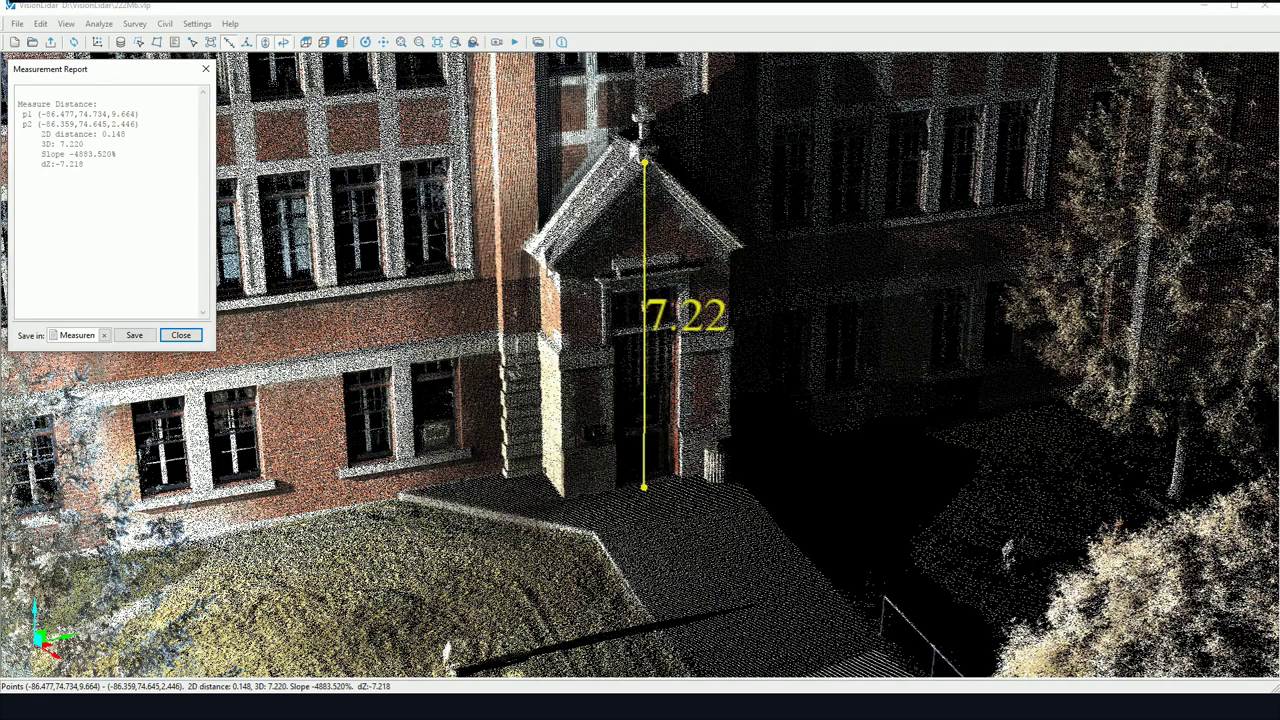
# - Measure the porch gable's width between its two eaves, plus the brick facade's height from the upper windows' top edge to the ground
pyautogui.click(542, 260)
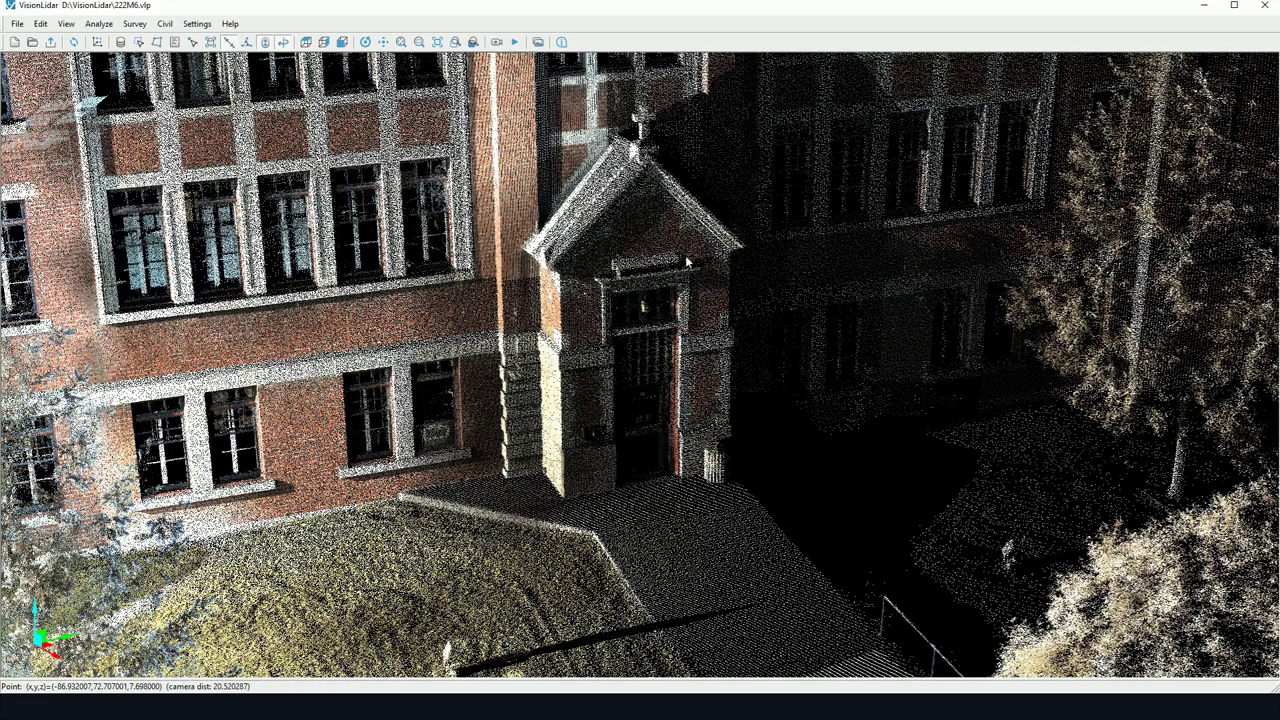
pyautogui.click(741, 246)
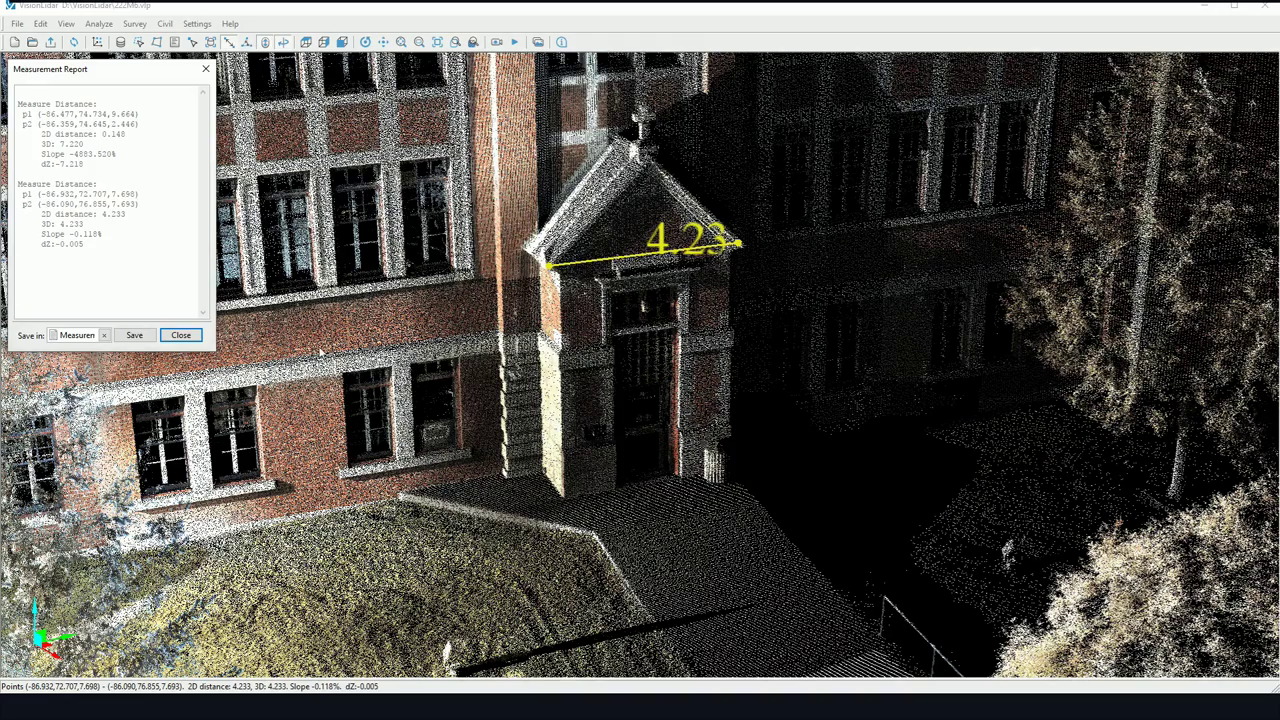
pyautogui.press('Escape')
pyautogui.click(335, 515)
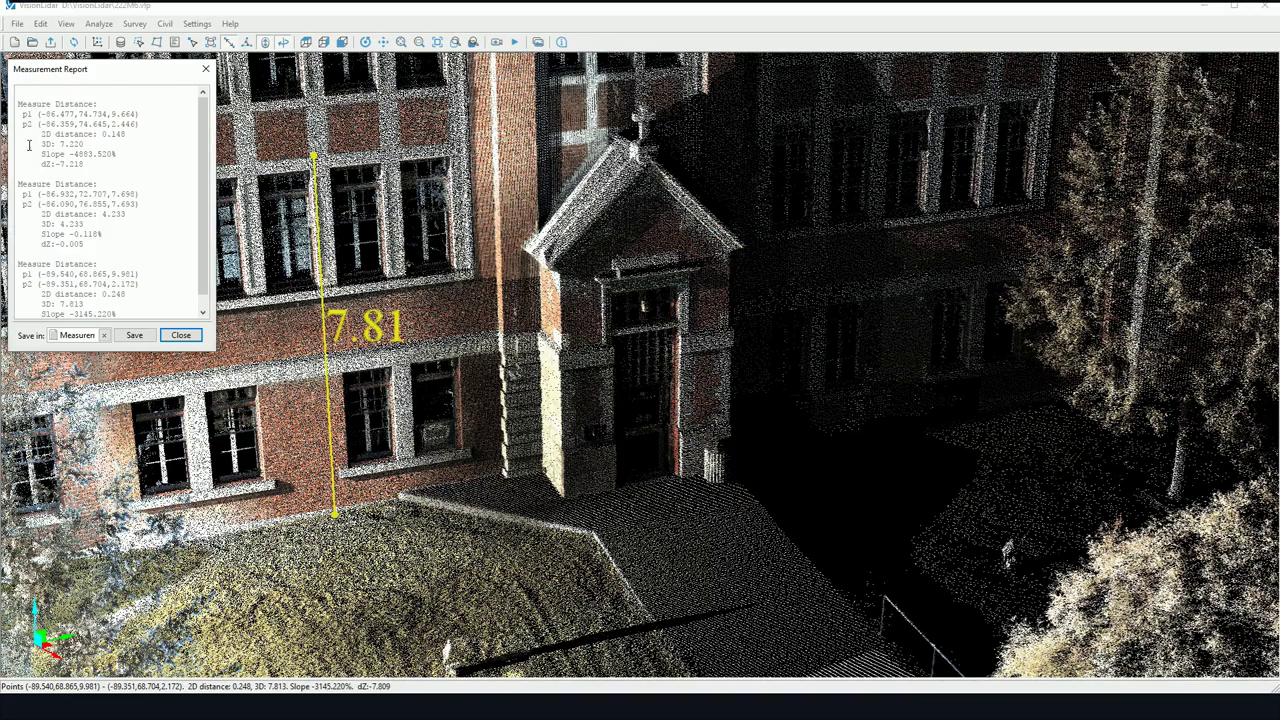
pyautogui.scroll(-1, 102, 228)
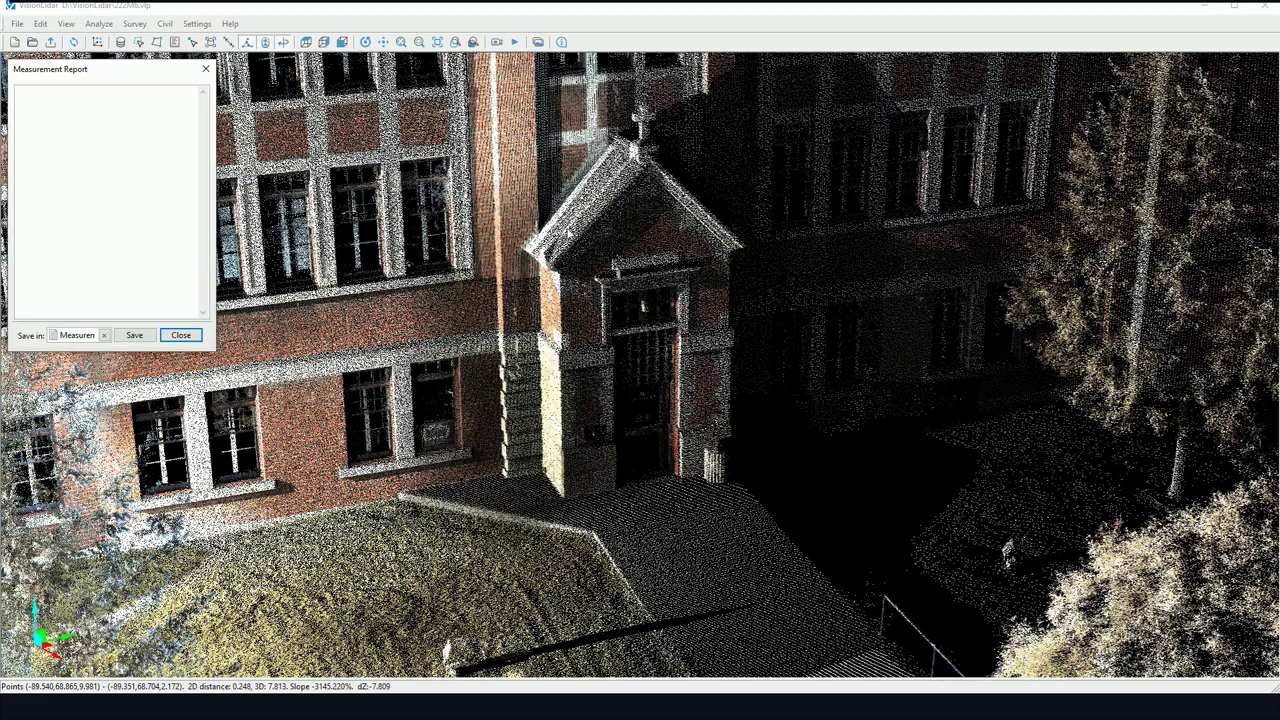
# - Measure the angle at the porch gable's peak, using the two eave ends as outer points
pyautogui.scroll(2, 588, 215)
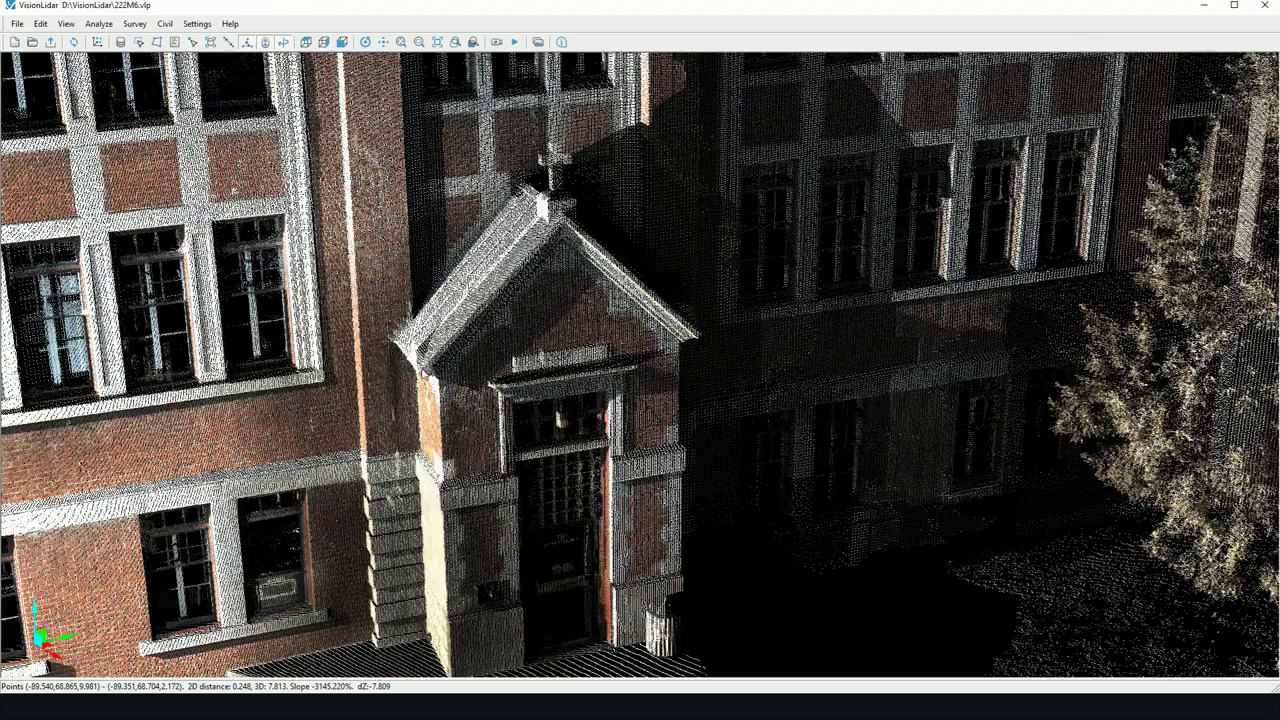
pyautogui.click(420, 372)
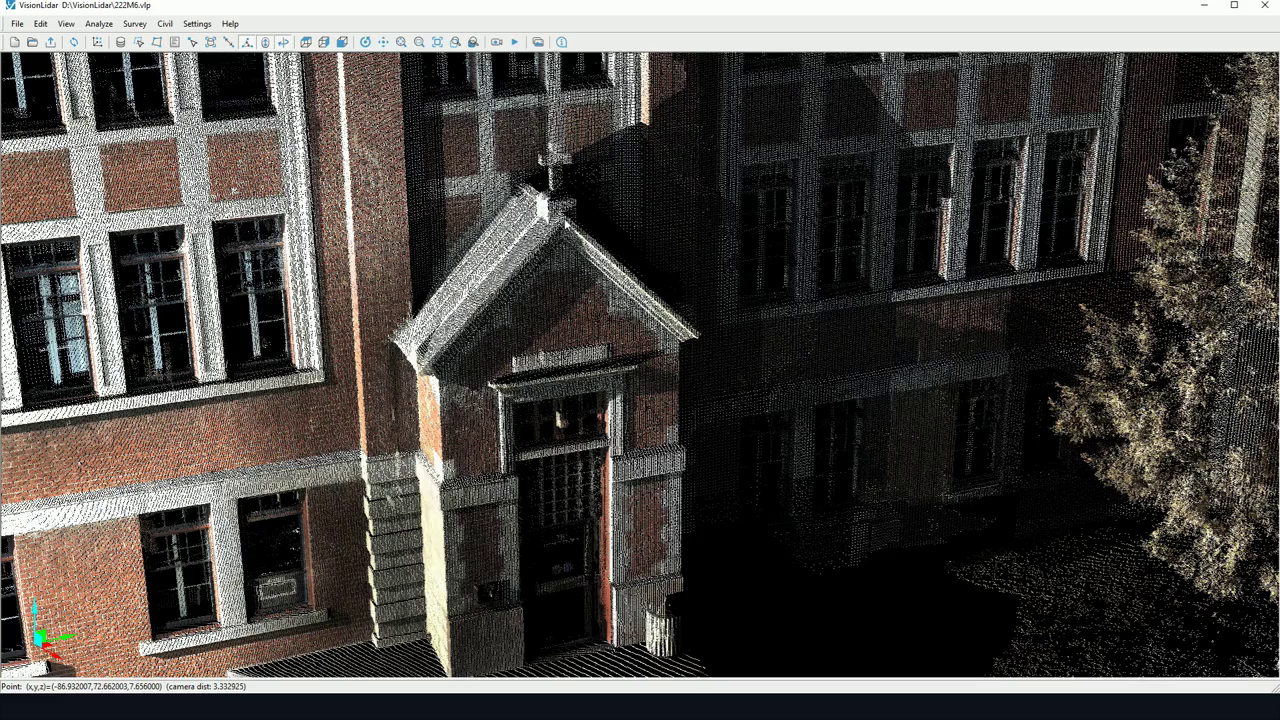
pyautogui.click(562, 216)
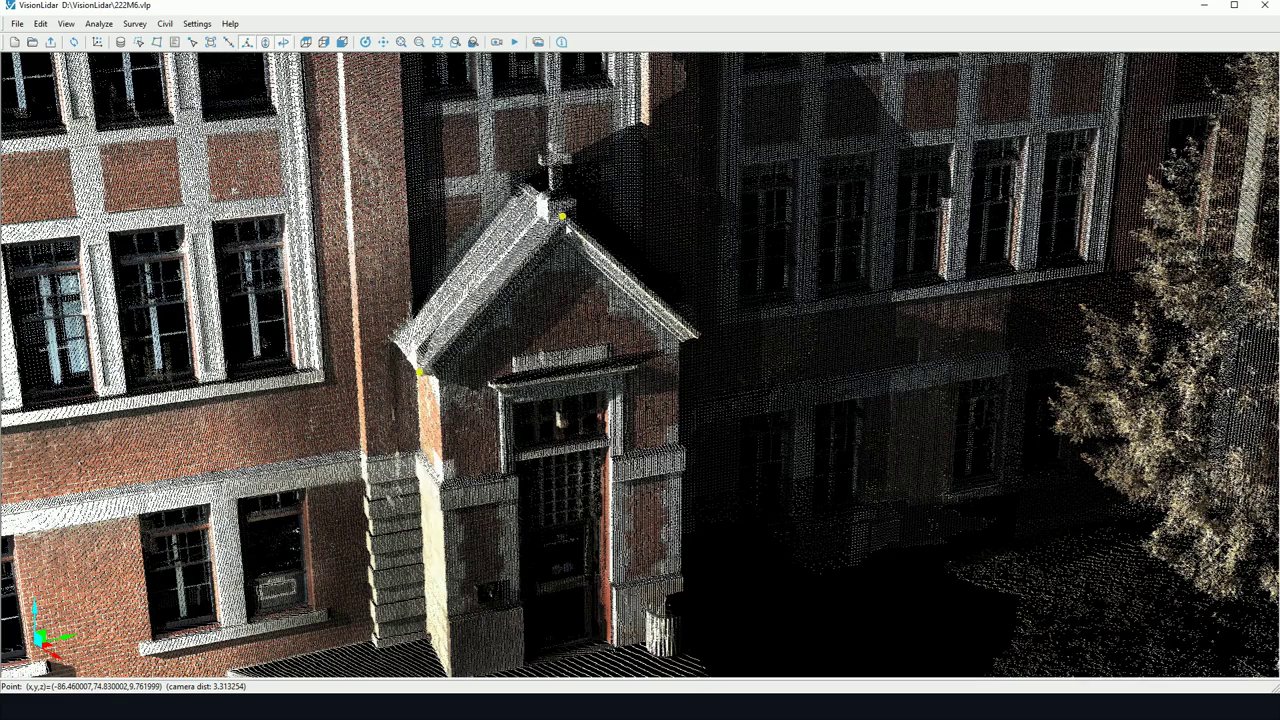
pyautogui.click(699, 340)
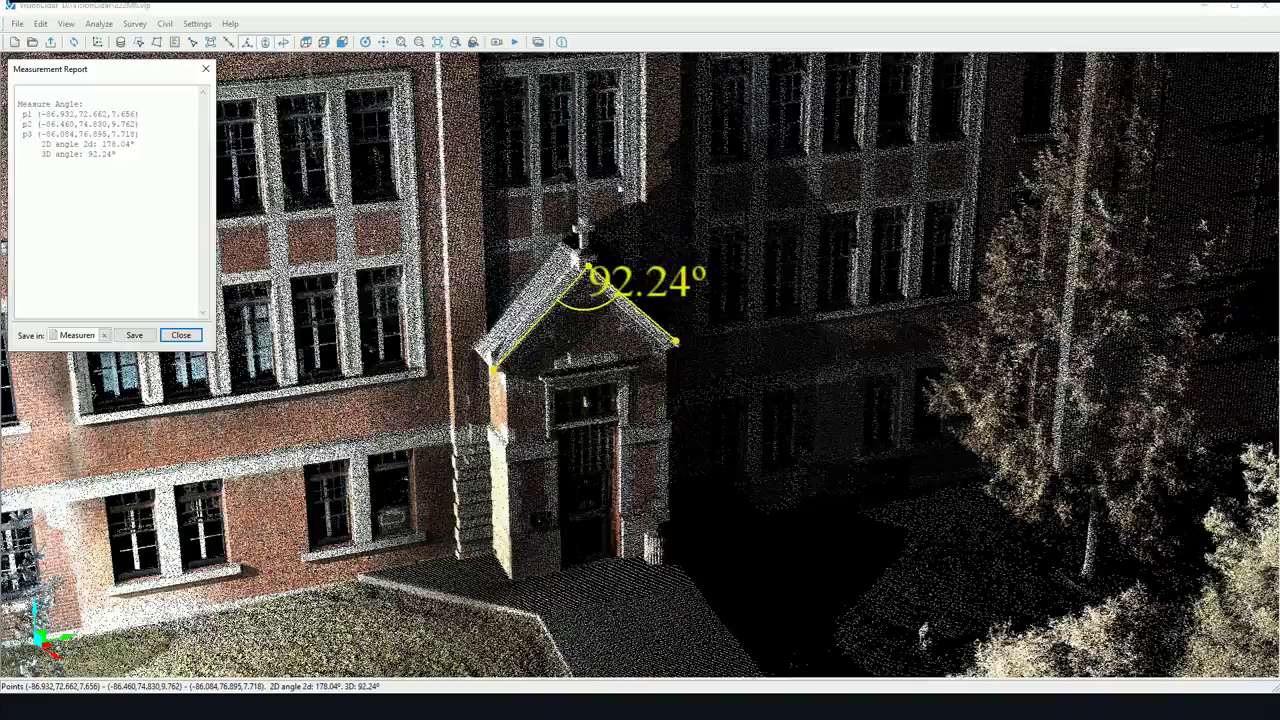
# - Measure the upper-left corner angle of the window nearest the porch, in the row directly above the ground floor
pyautogui.moveTo(557, 277); pyautogui.dragTo(616, 250, button='middle')
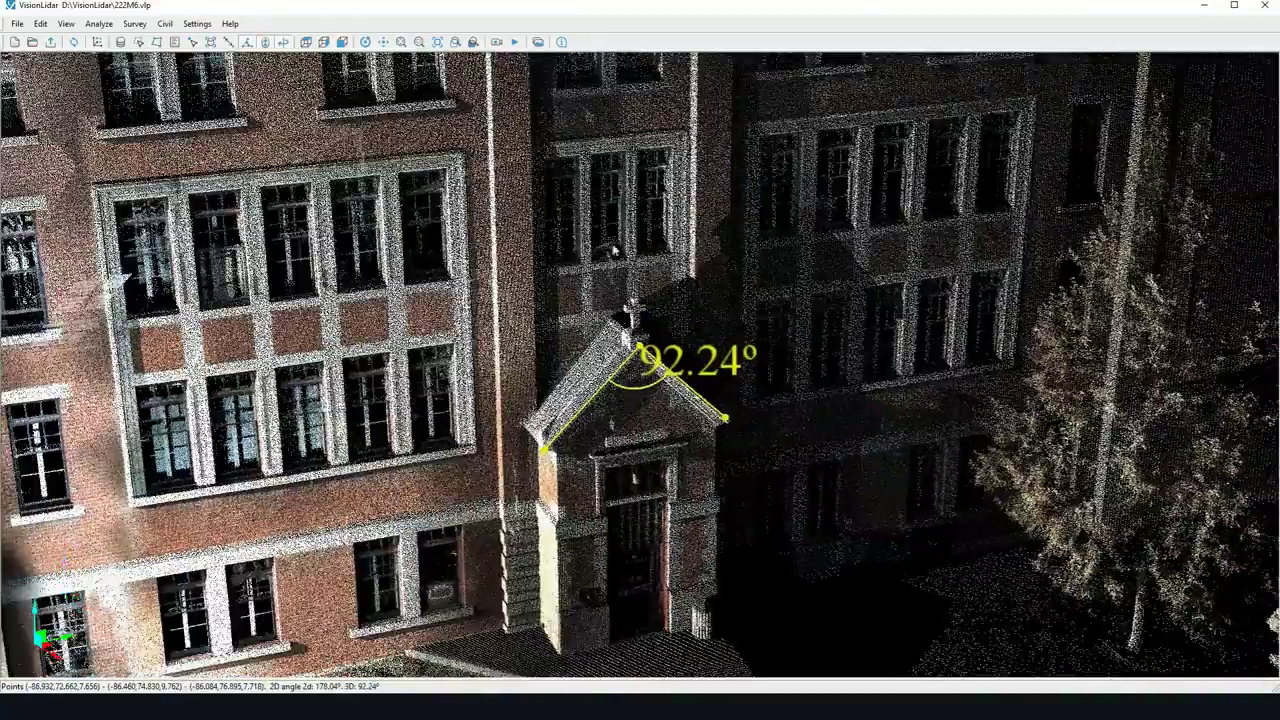
pyautogui.scroll(2, 640, 360)
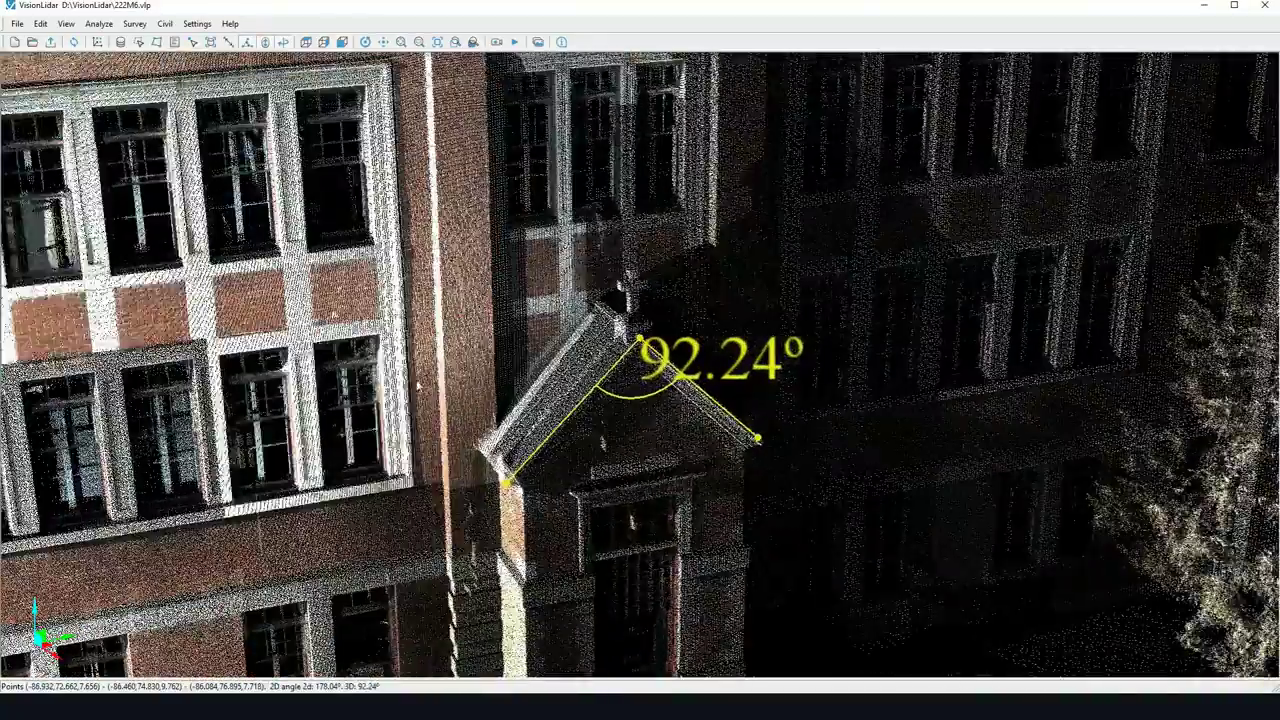
pyautogui.moveTo(453, 416); pyautogui.dragTo(557, 309, button='middle')
pyautogui.scroll(2, 557, 309)
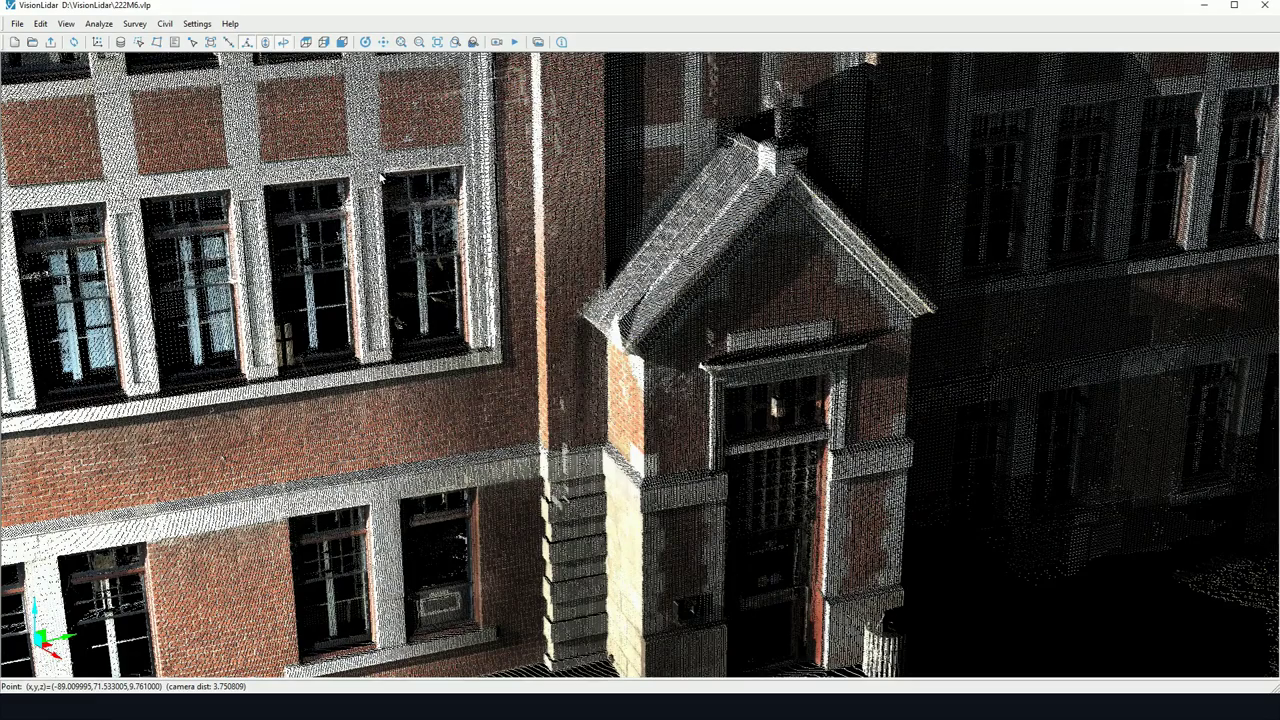
pyautogui.click(374, 170)
pyautogui.click(389, 361)
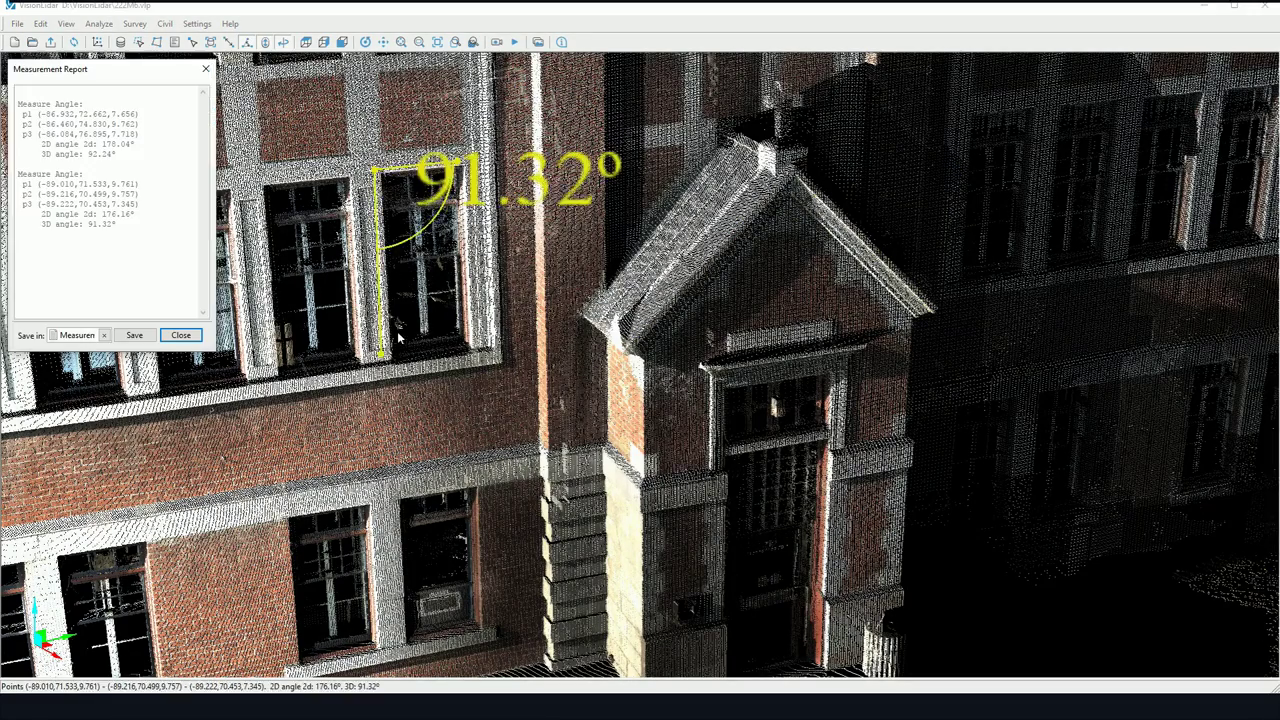
pyautogui.scroll(-2, 403, 331)
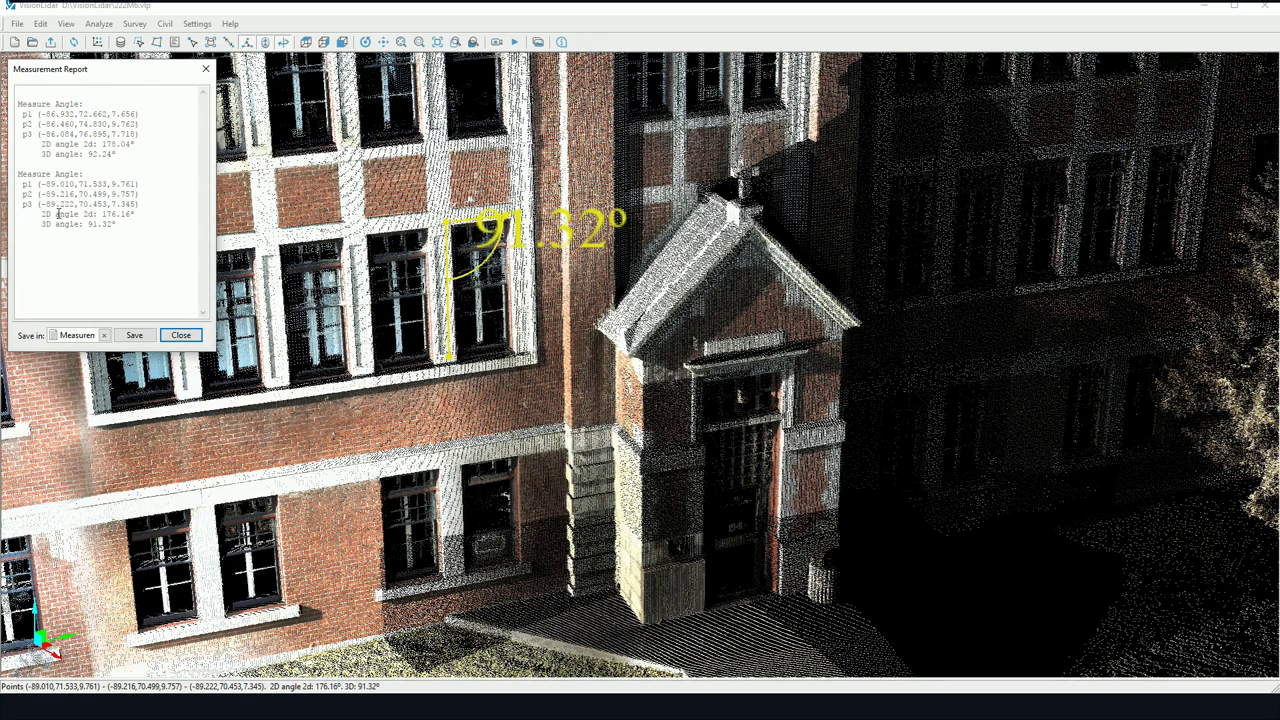
# - Examine the window corner's 2D angle from the top view, and close the measurement report
pyautogui.click(308, 42)
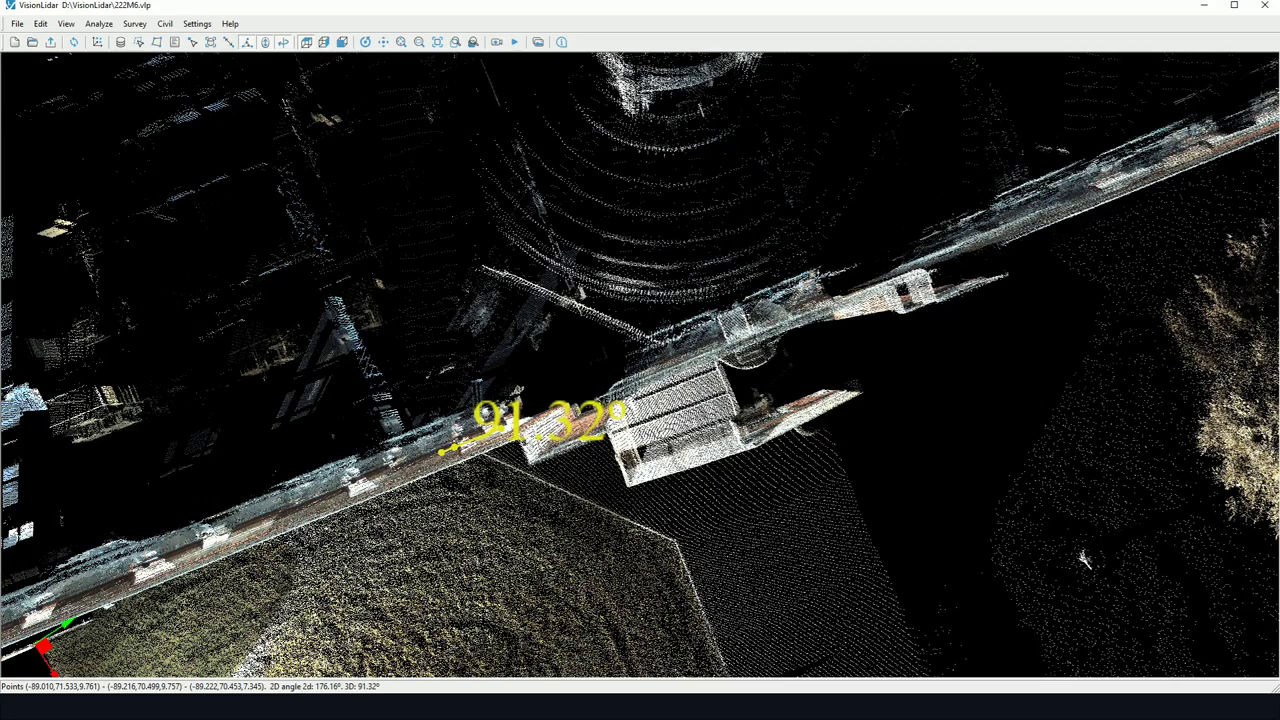
pyautogui.click(278, 714)
pyautogui.click(31, 214)
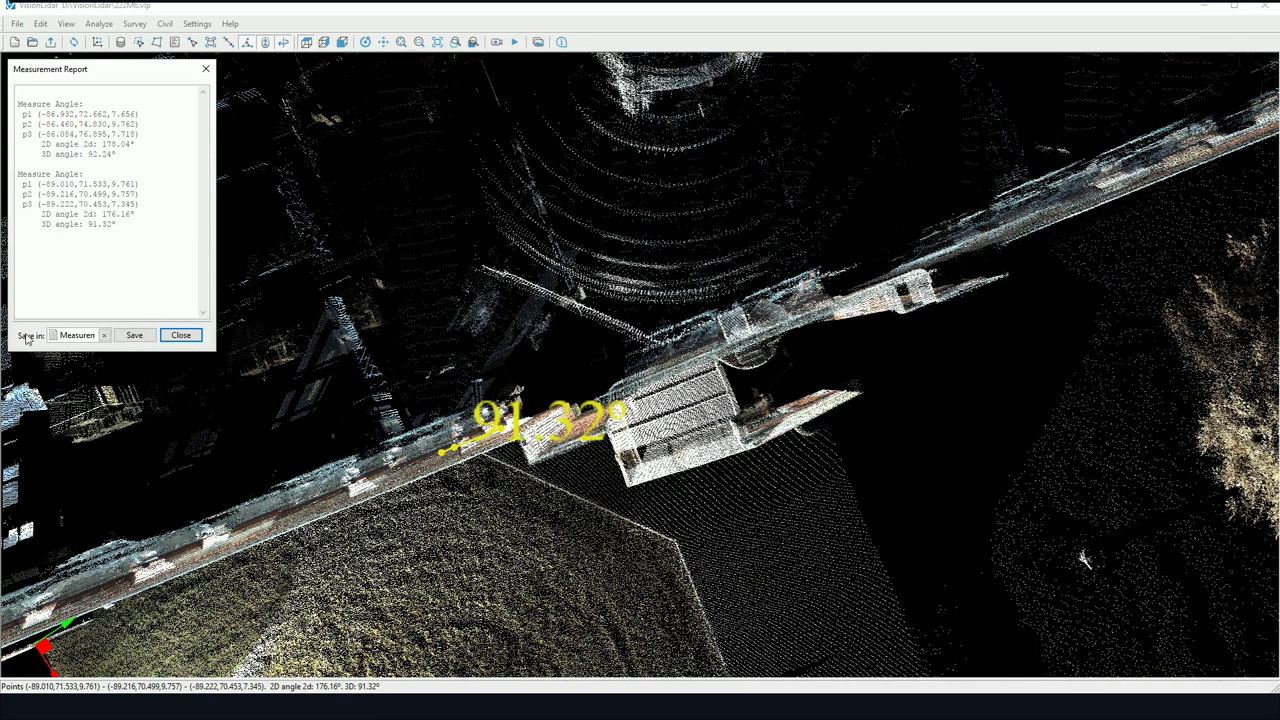
pyautogui.click(181, 335)
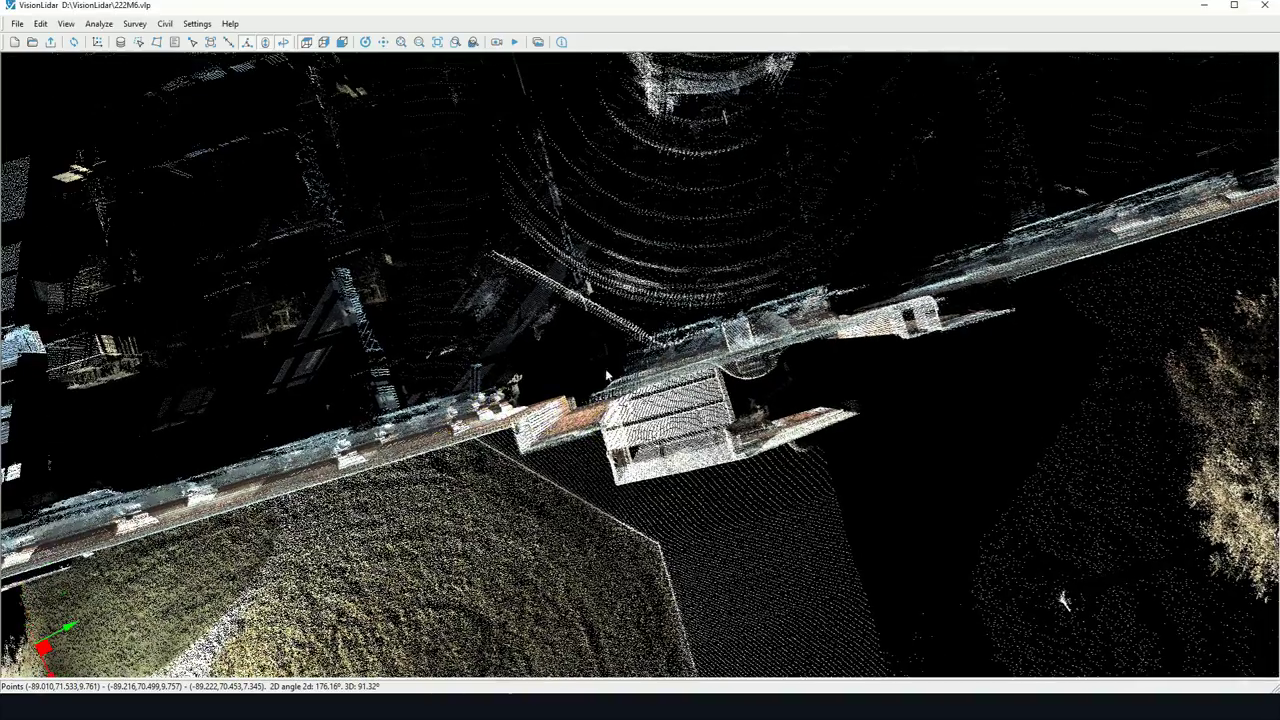
# - Set the measurement text size to 0.5 and the precision for angles and distances to 4, and apply the settings
pyautogui.moveTo(563, 534); pyautogui.dragTo(634, 249, button='middle')
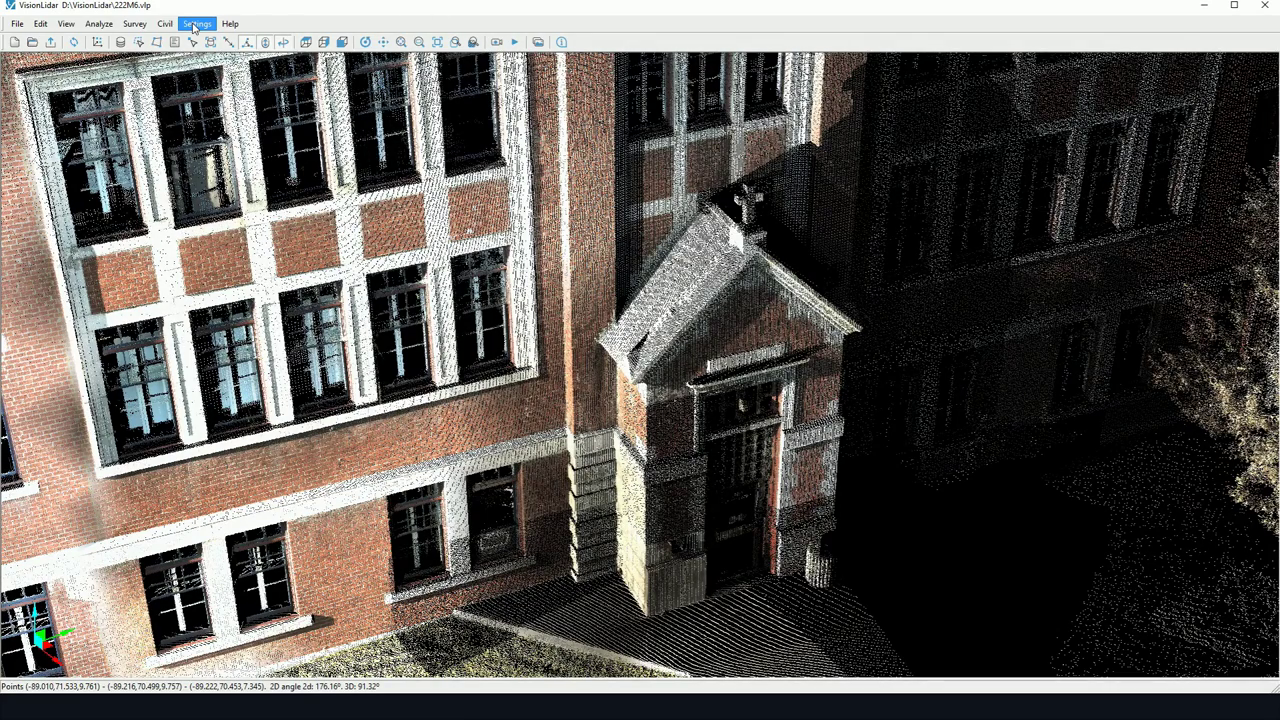
pyautogui.click(195, 25)
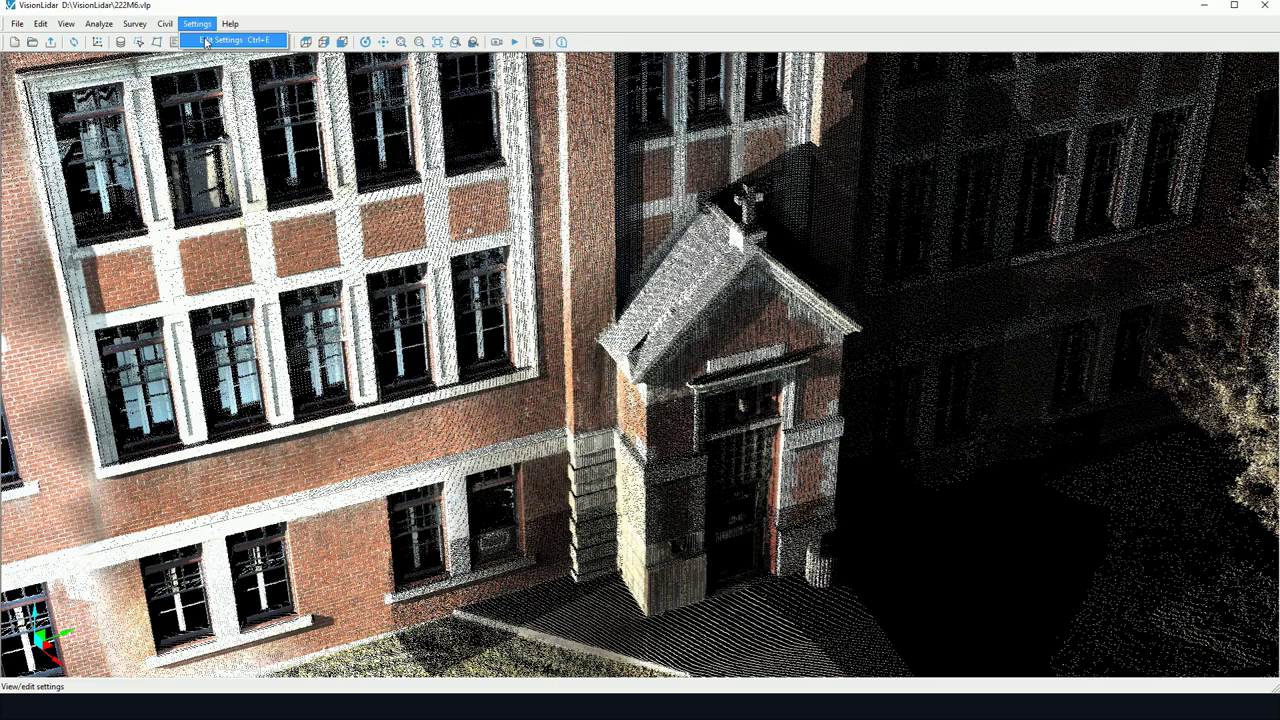
pyautogui.click(206, 41)
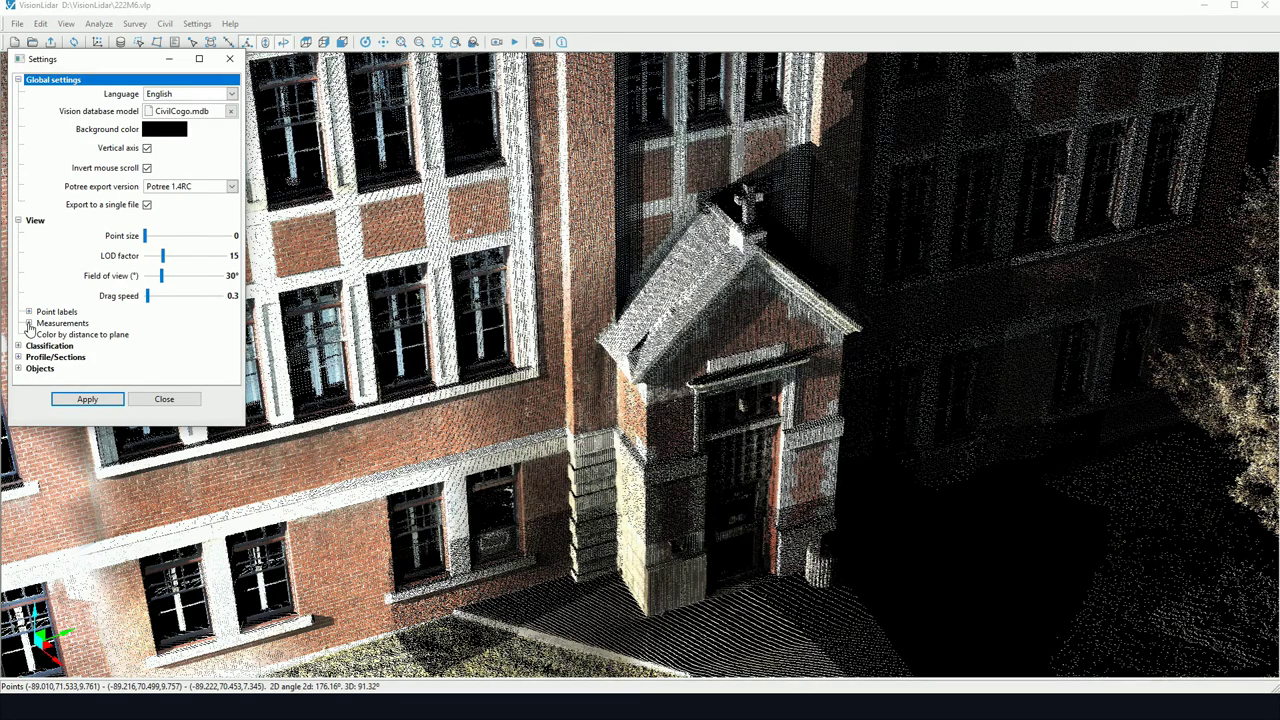
pyautogui.click(29, 324)
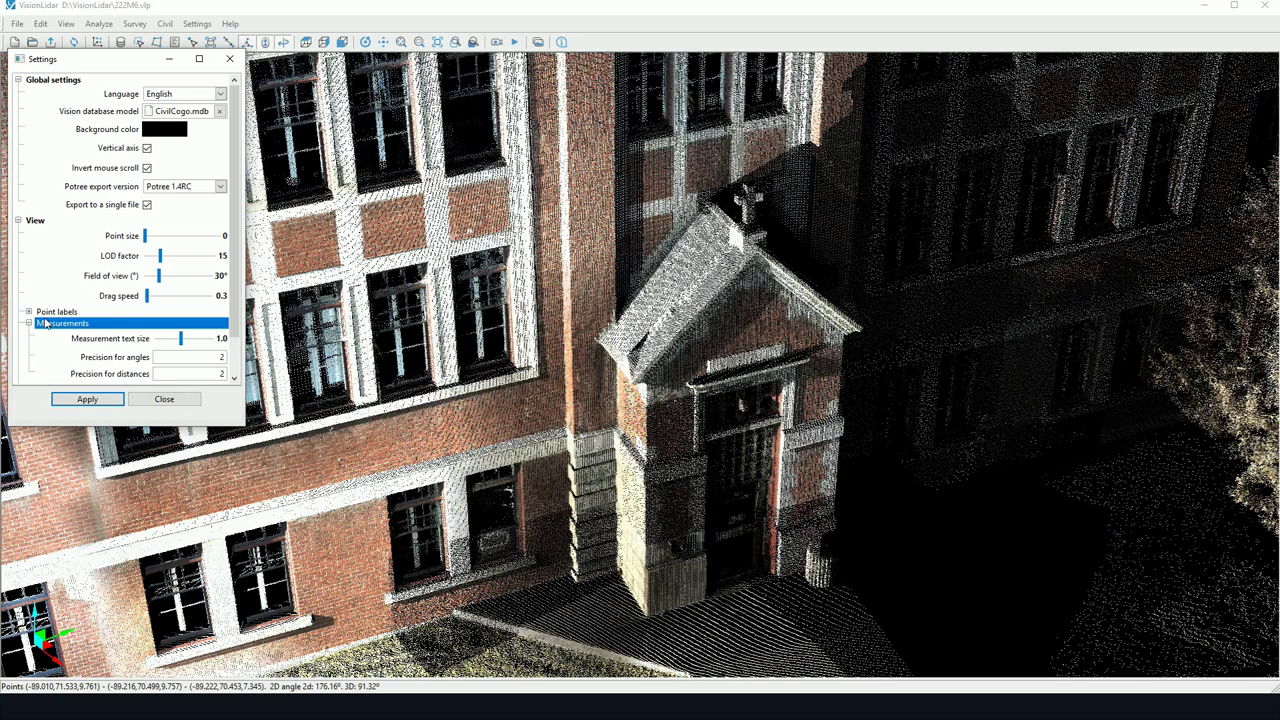
pyautogui.scroll(-2, 108, 327)
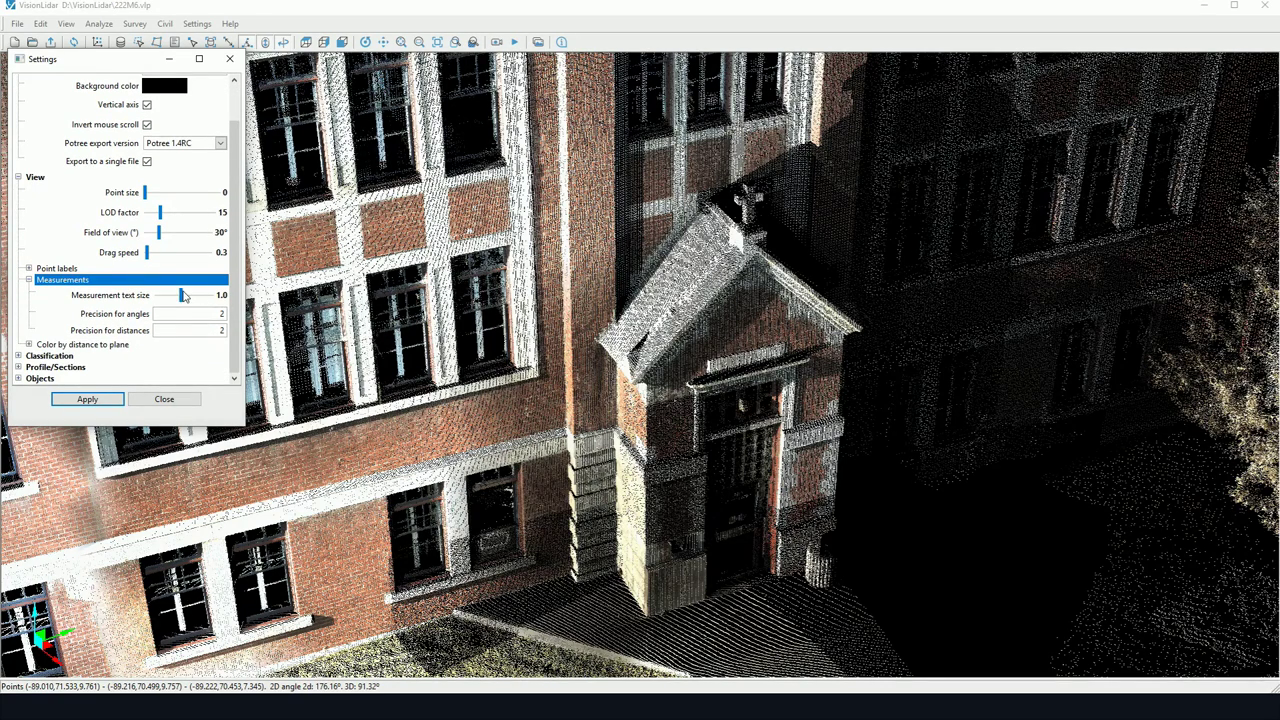
pyautogui.moveTo(183, 296); pyautogui.dragTo(168, 304)
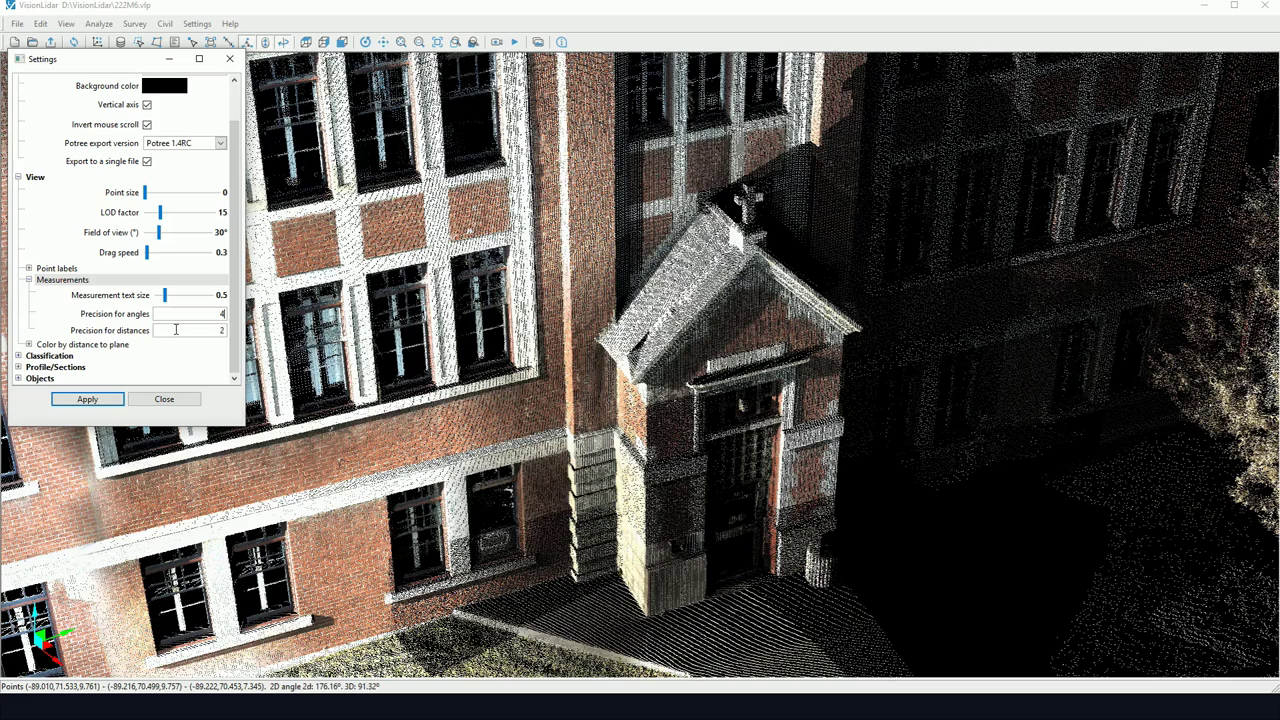
pyautogui.doubleClick(176, 330)
pyautogui.click(94, 400)
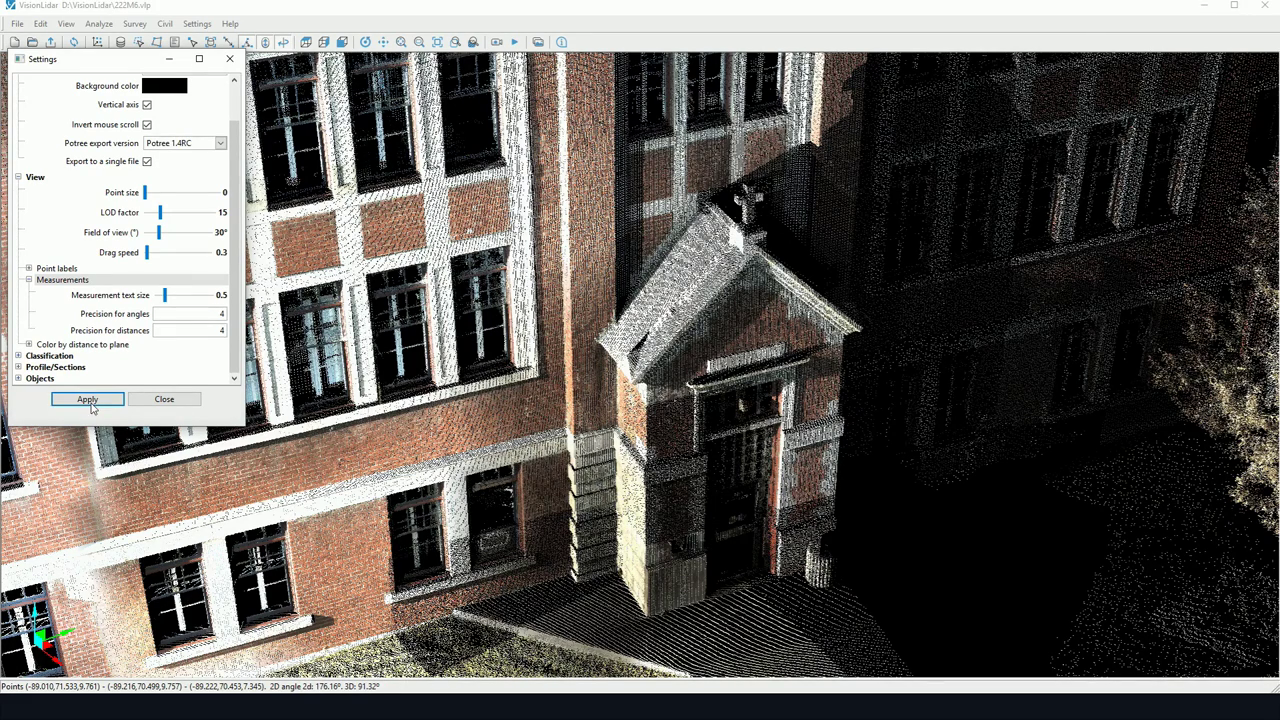
pyautogui.click(172, 400)
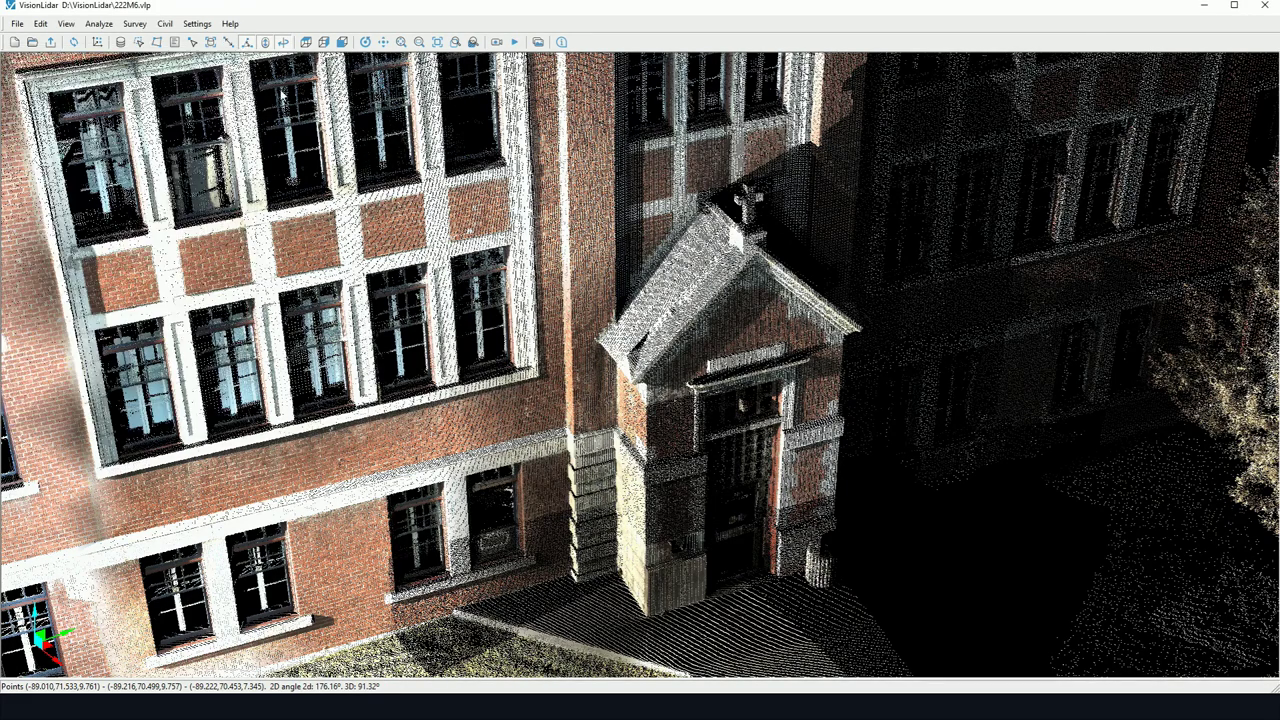
# - Measure the porch's height again, from the gable's peak to the ground at the doorway
pyautogui.click(229, 42)
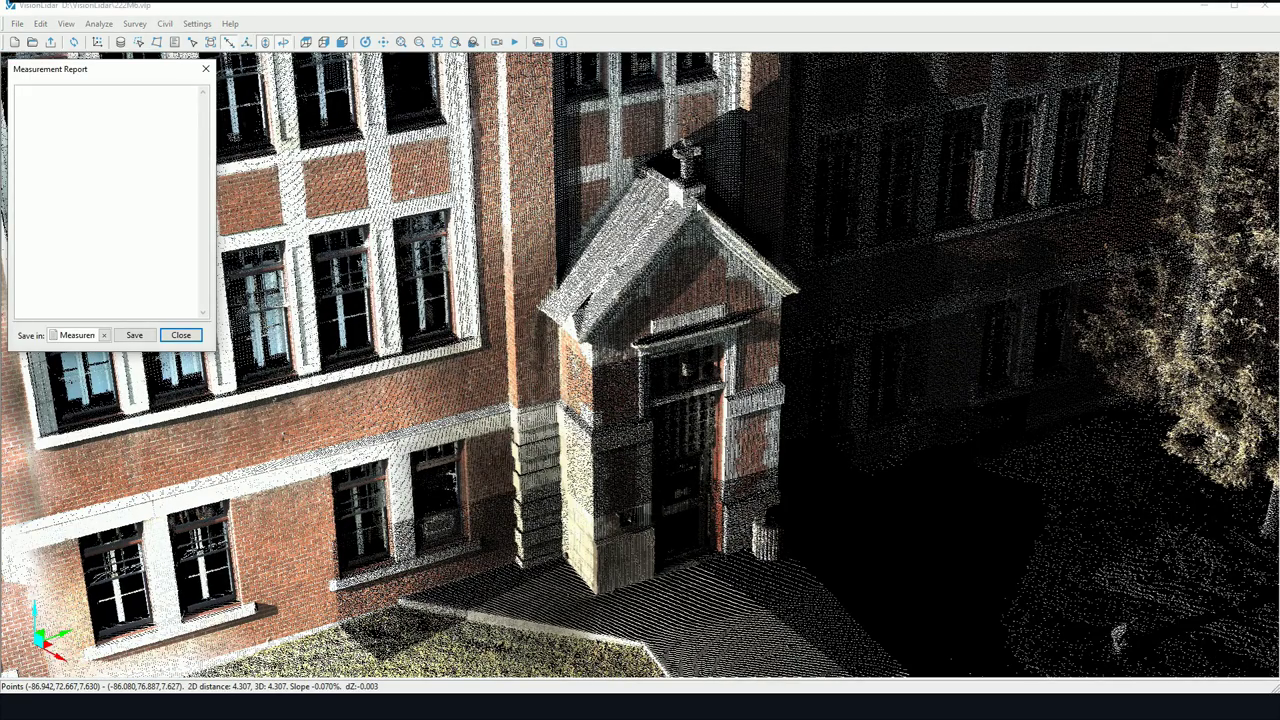
pyautogui.click(696, 201)
pyautogui.click(705, 575)
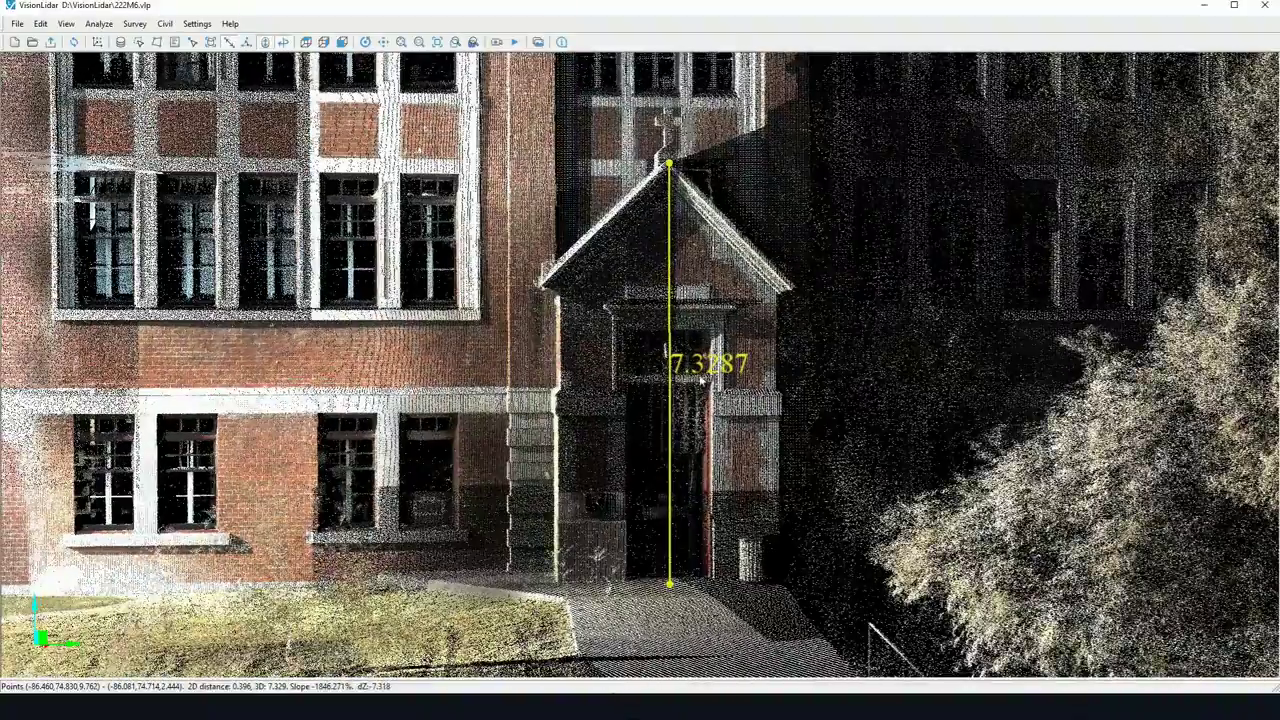
# - Measure the porch gable's width again, from one eave end to the other
pyautogui.moveTo(703, 380); pyautogui.dragTo(815, 415)
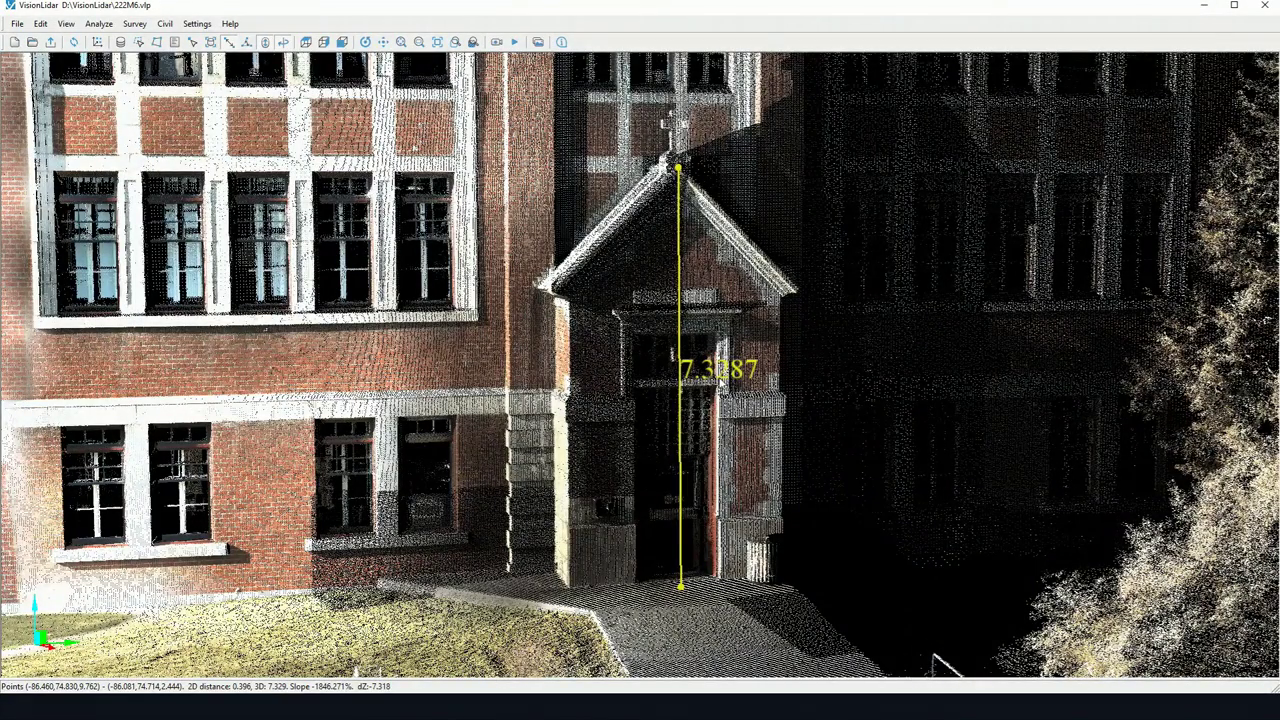
pyautogui.click(624, 295)
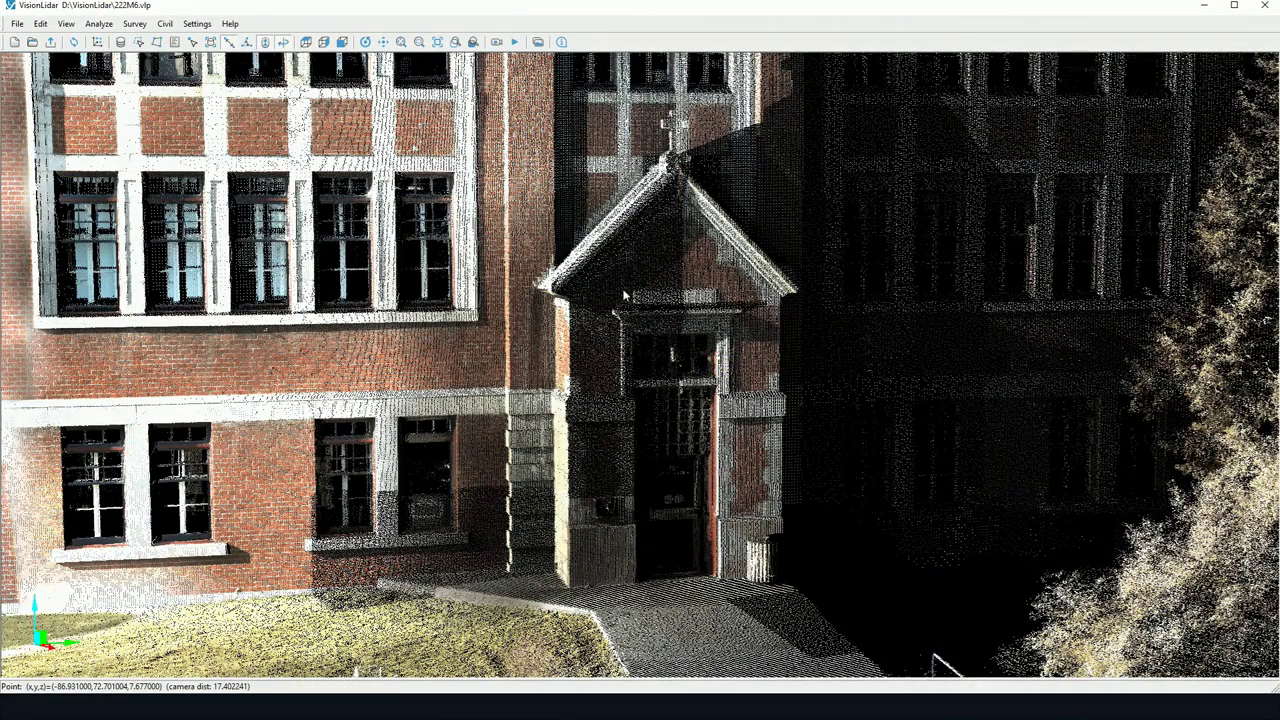
pyautogui.click(786, 290)
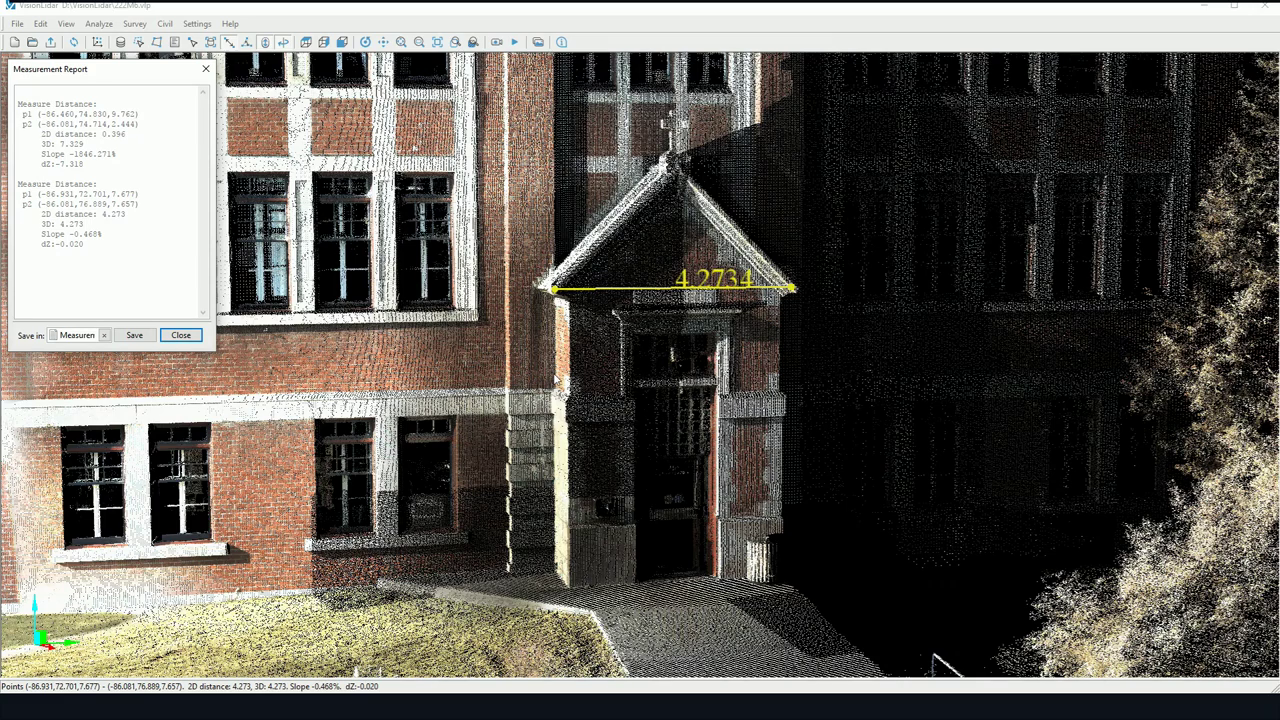